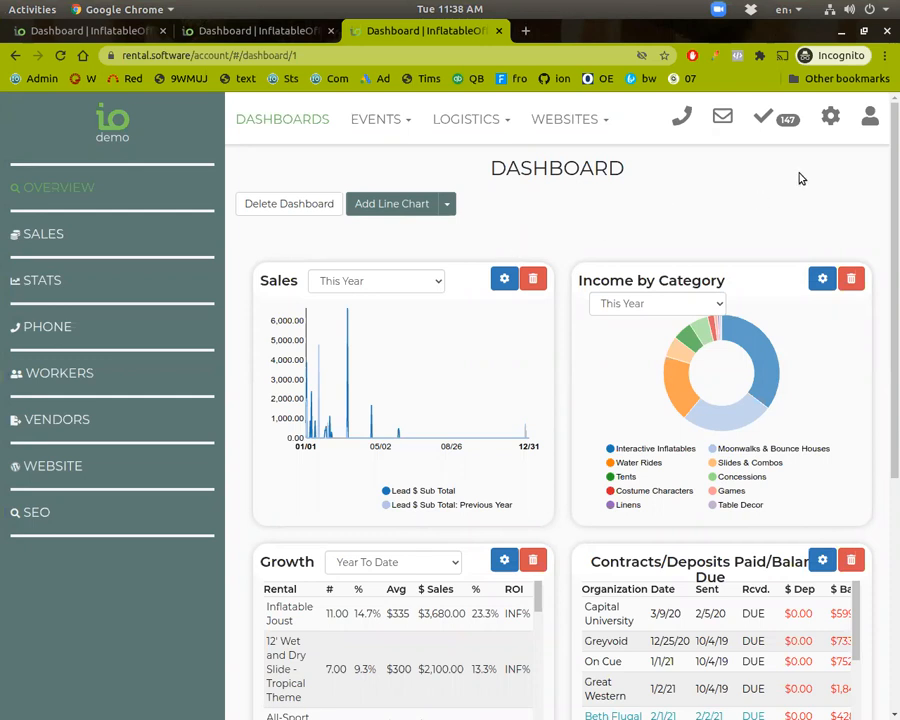
Reach the WordPress integration settings and select the iodemosite07.com/demo95739 website row.
left_click(830, 118)
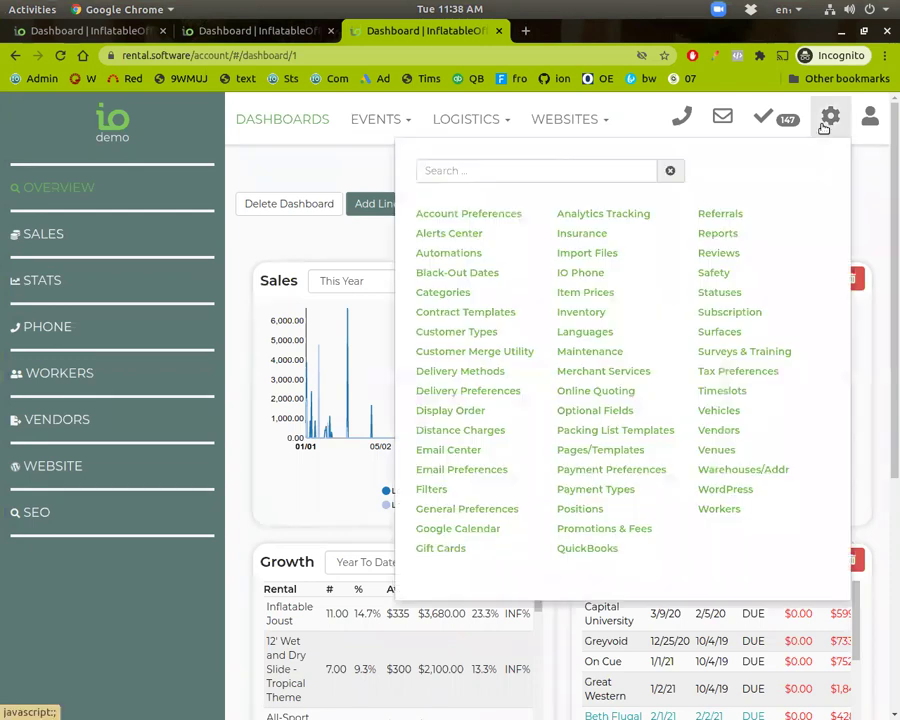
left_click(725, 489)
left_click(430, 272)
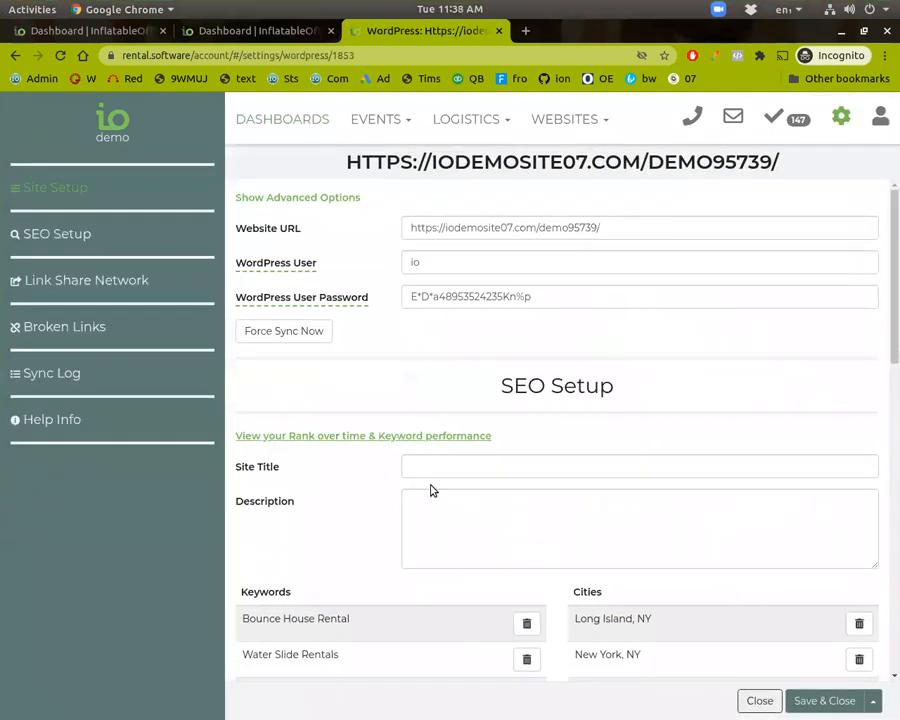
scroll(305, 528, "down", 2)
scroll(305, 528, "down", 2)
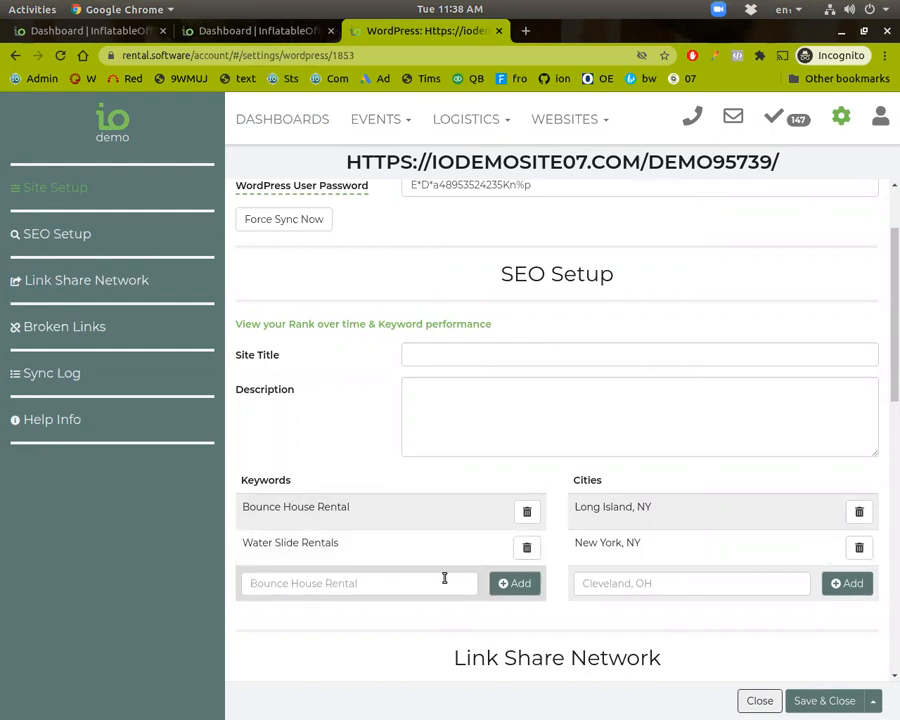
scroll(405, 550, "down", 1)
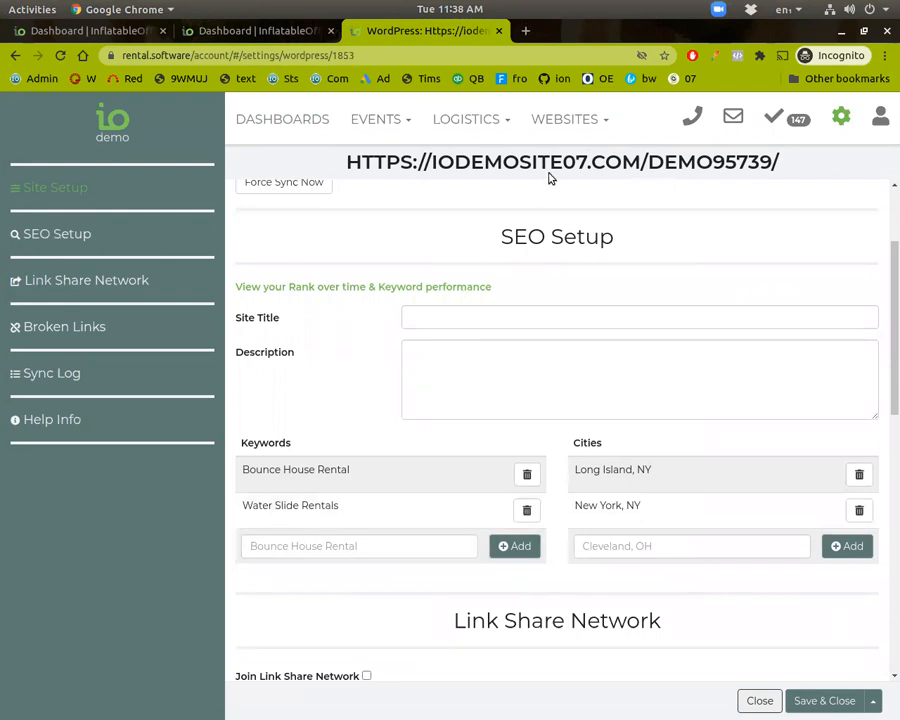
Use the WEBSITES menu to launch the live Demo Rentals site in a new tab.
left_click(570, 119)
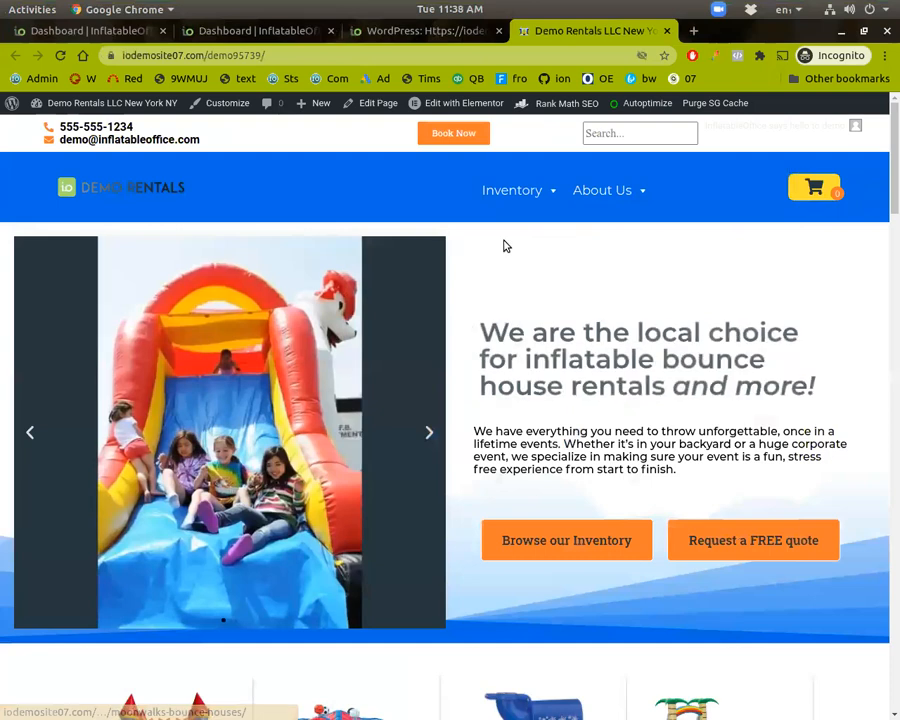
Browse the Moonwalks & Bounce Houses category and its New York, NY bounce house page.
mouse_move(512, 190)
left_click(433, 247)
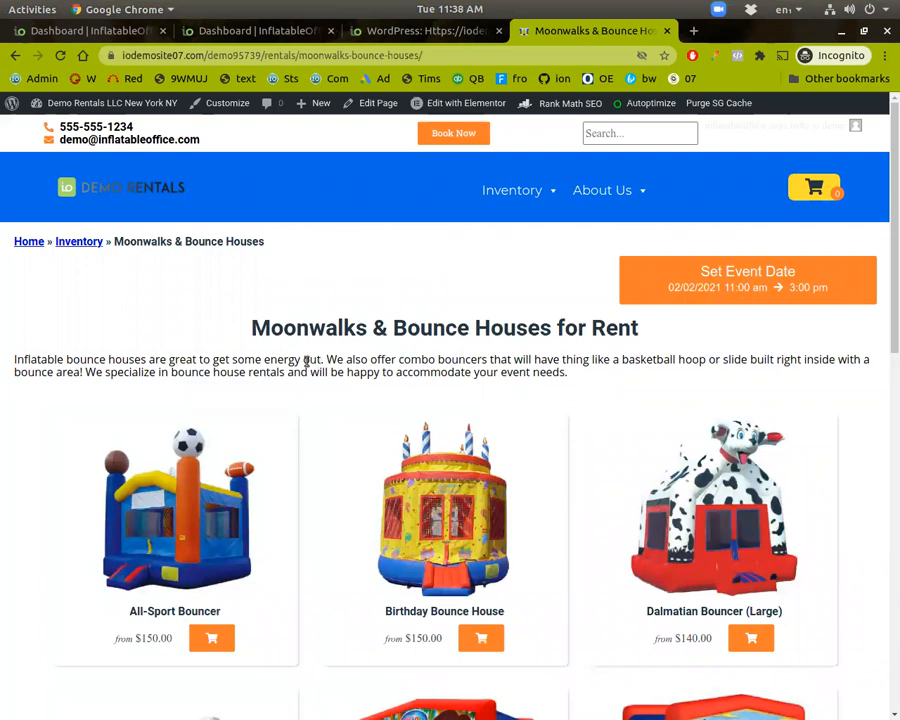
scroll(330, 410, "down", 3)
scroll(330, 415, "down", 3)
scroll(335, 430, "down", 3)
scroll(337, 438, "down", 3)
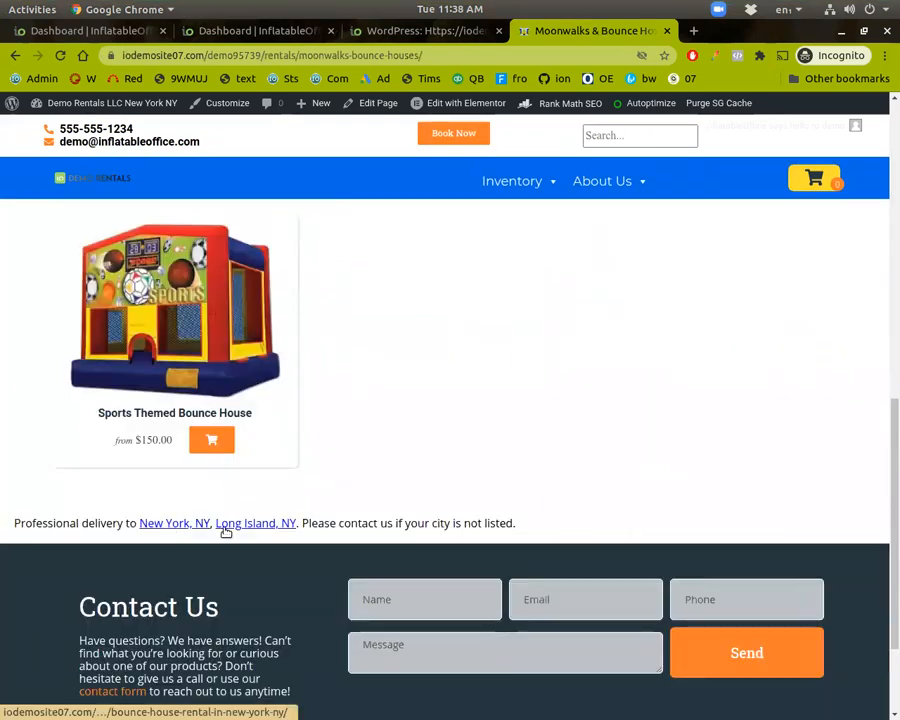
left_click(188, 525)
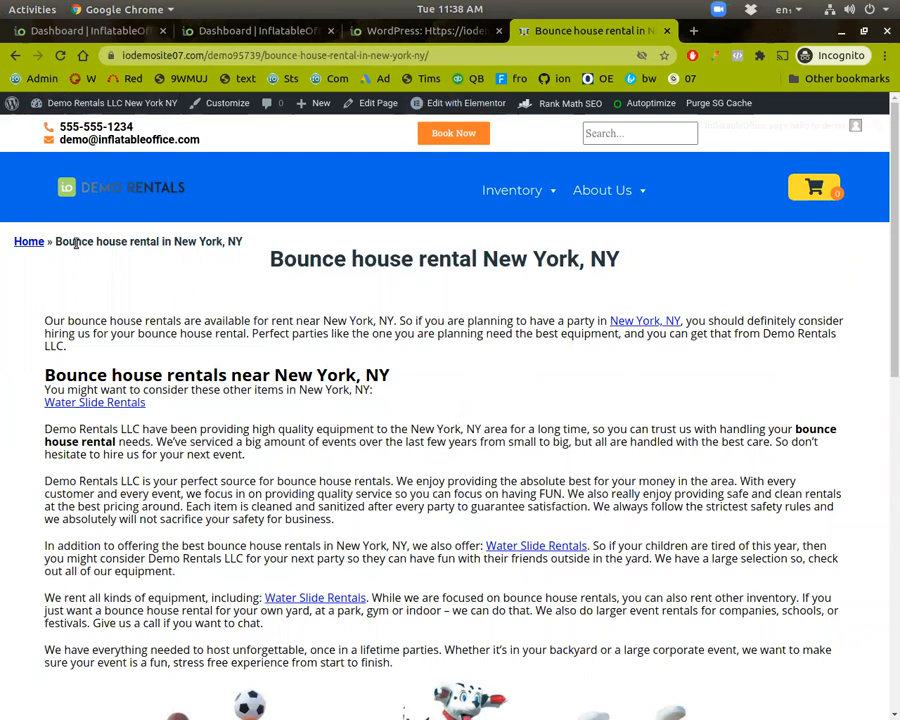
View the Water Rides category, glancing at the SEO keywords tab before returning to it.
mouse_move(518, 181)
left_click(441, 400)
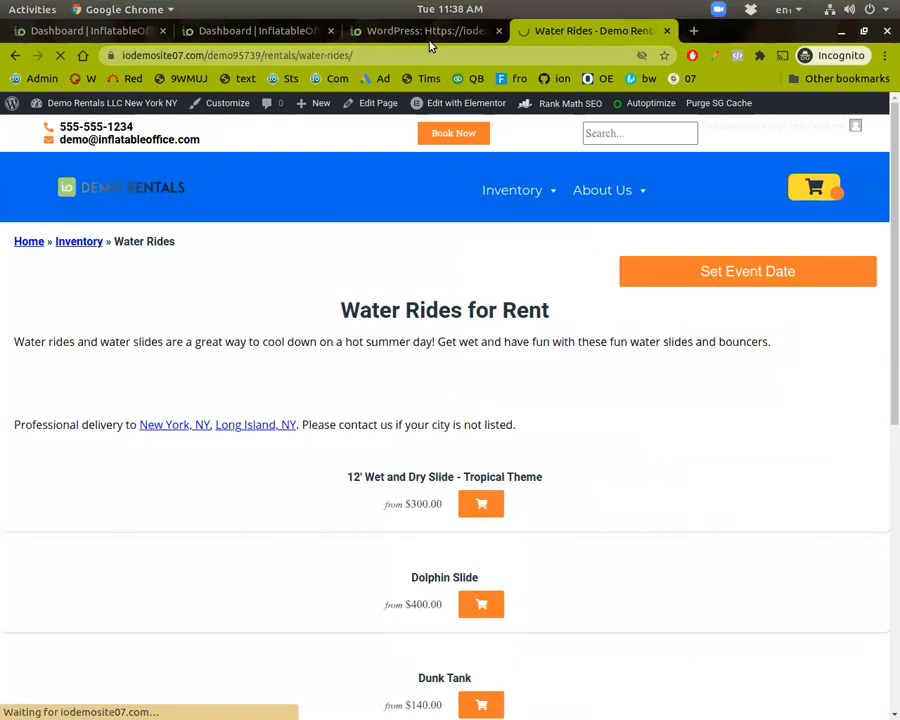
left_click(425, 30)
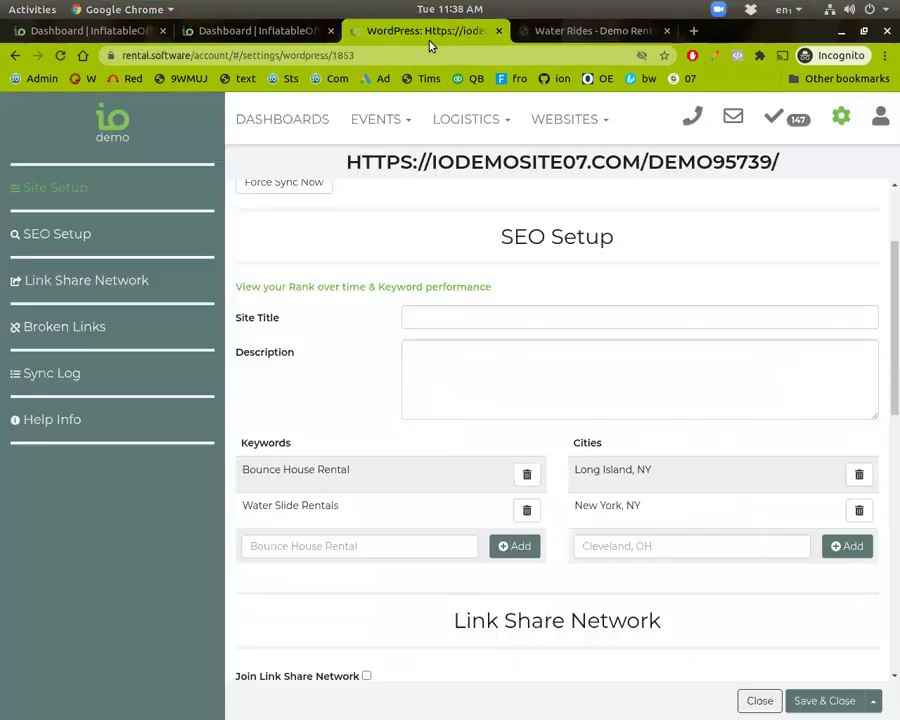
left_click(567, 30)
scroll(350, 380, "down", 3)
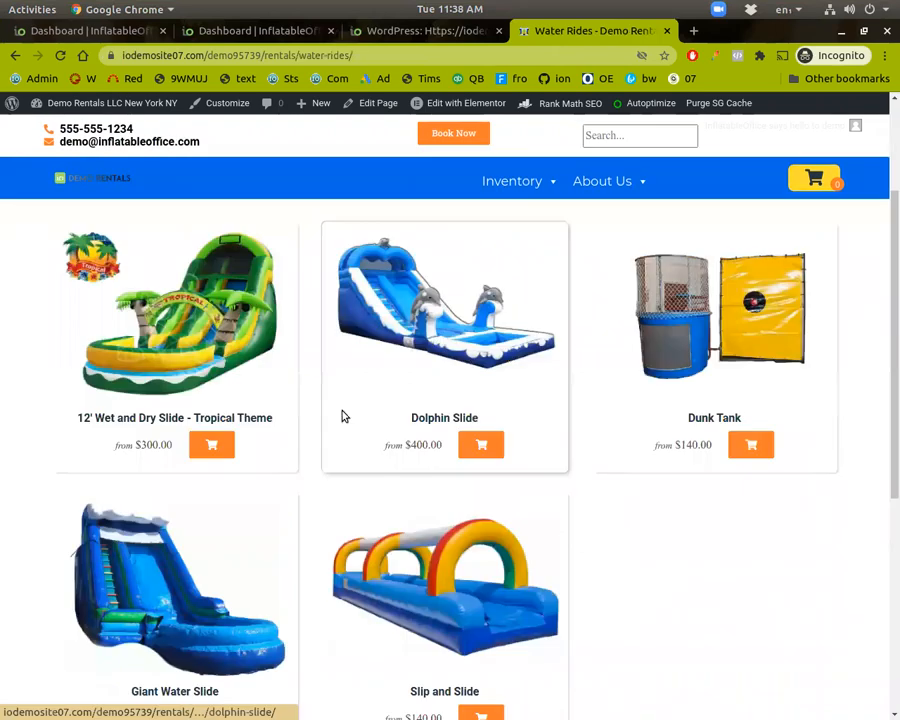
scroll(342, 415, "down", 4)
Follow the New York, NY link to the water slide rentals landing page.
left_click(181, 461)
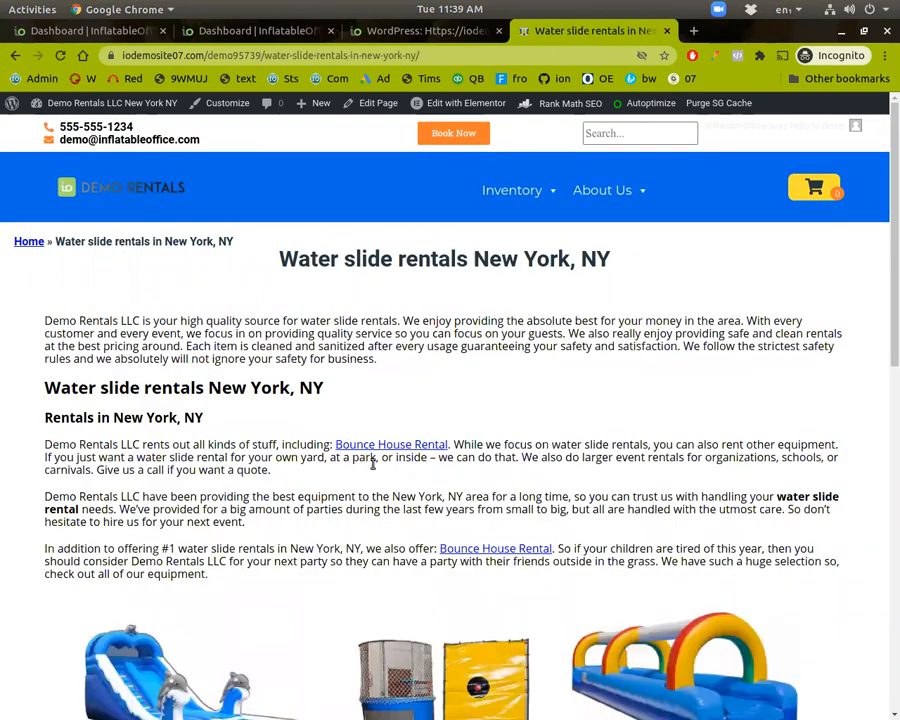
scroll(395, 496, "down", 1)
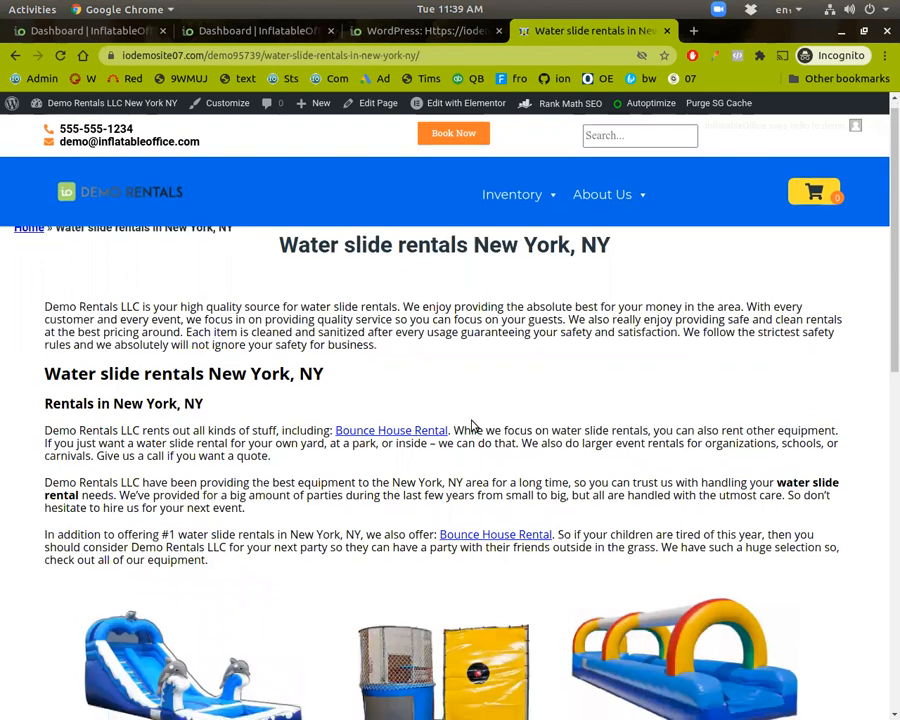
scroll(540, 452, "down", 2)
scroll(615, 435, "up", 3)
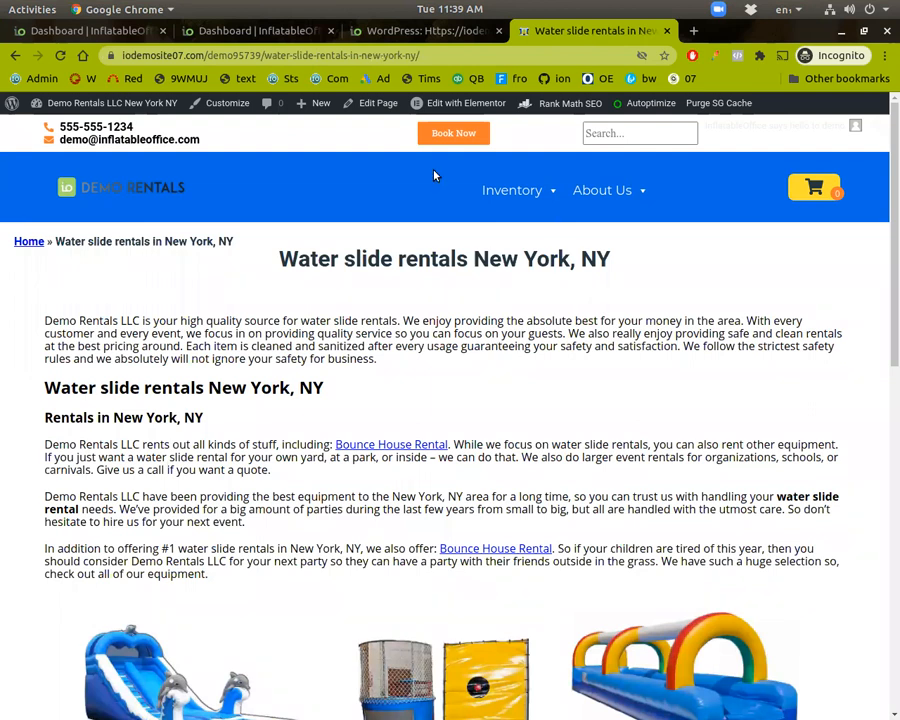
Edit the Water slide rentals in New York, NY page and launch Elementor on it.
left_click(372, 103)
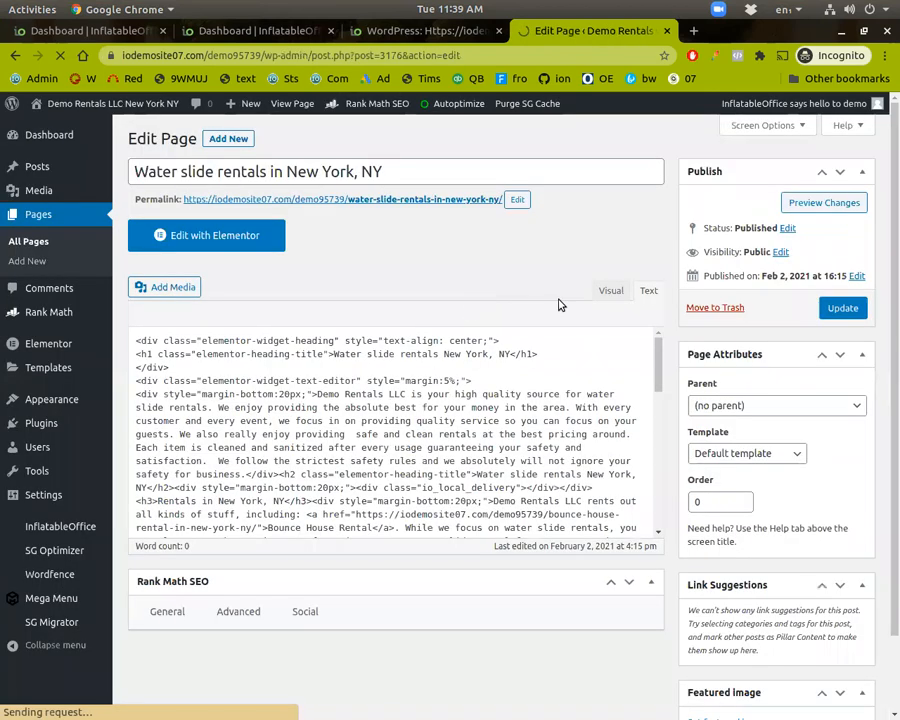
scroll(742, 443, "down", 2)
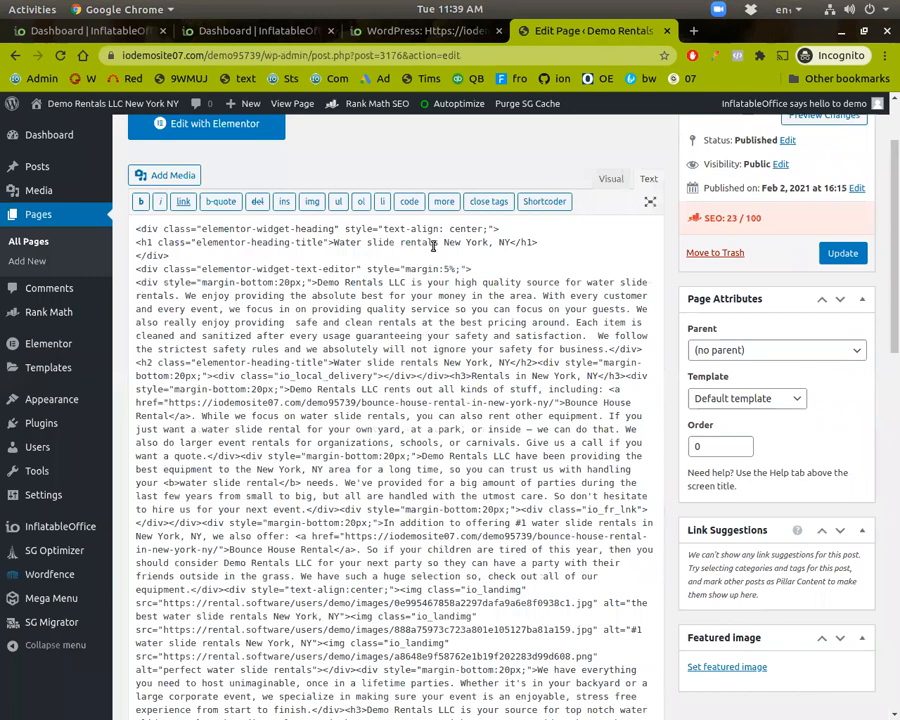
scroll(770, 410, "down", 2)
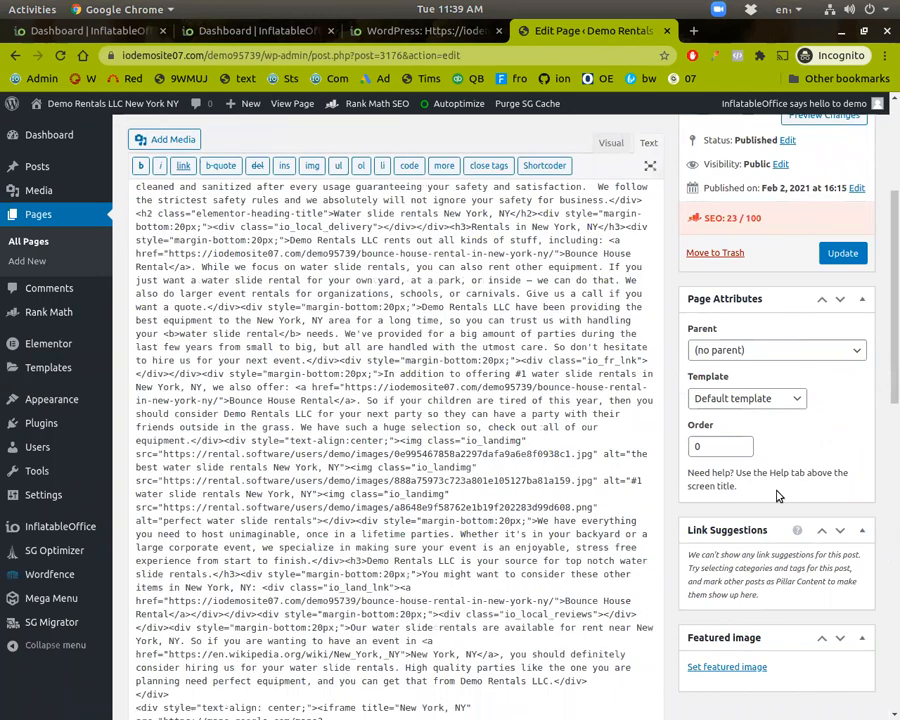
scroll(770, 410, "up", 4)
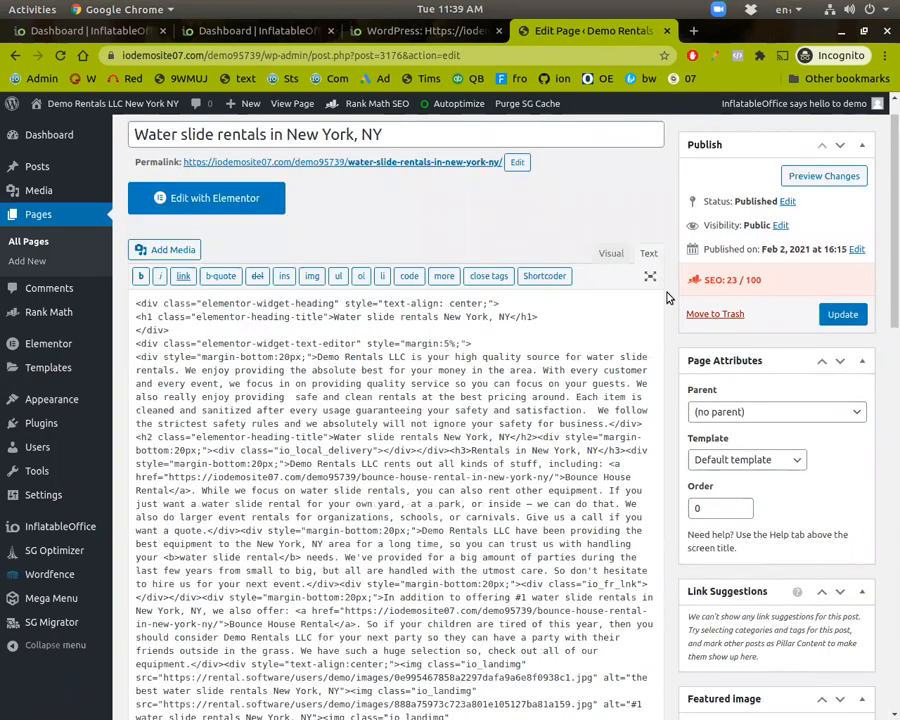
left_click(270, 198)
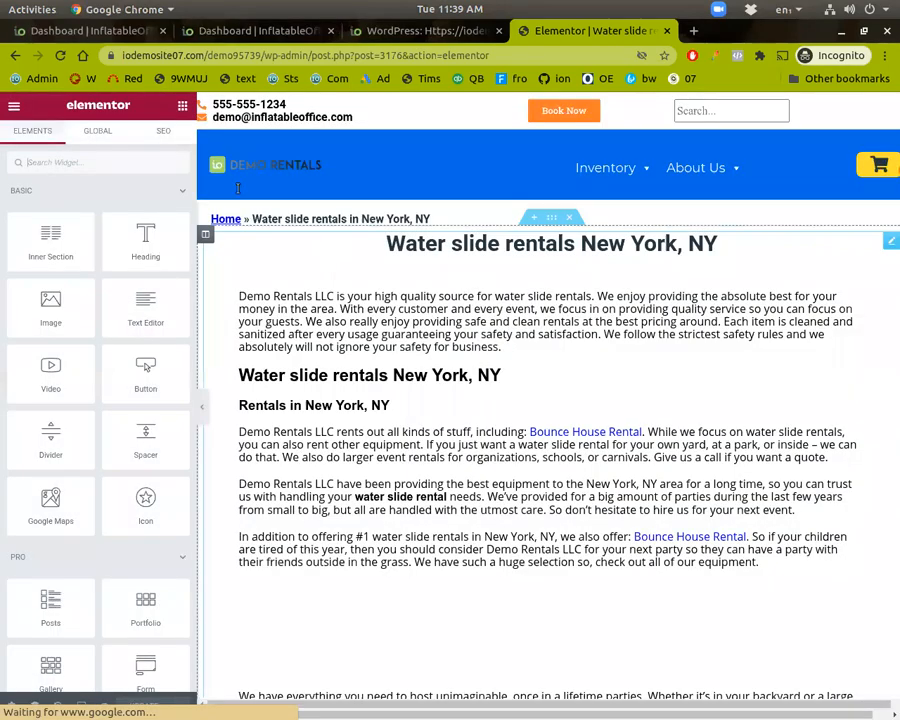
Enter "water slide rentals" as the Rank Math focus keyword, reaching an 86/100 SEO score.
left_click(165, 131)
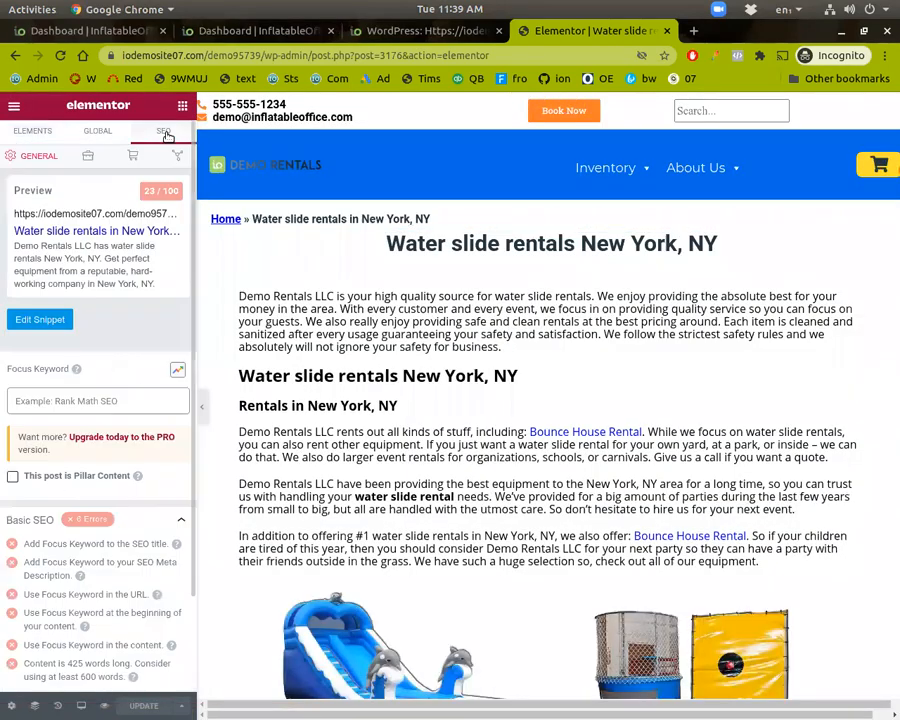
left_click(119, 400)
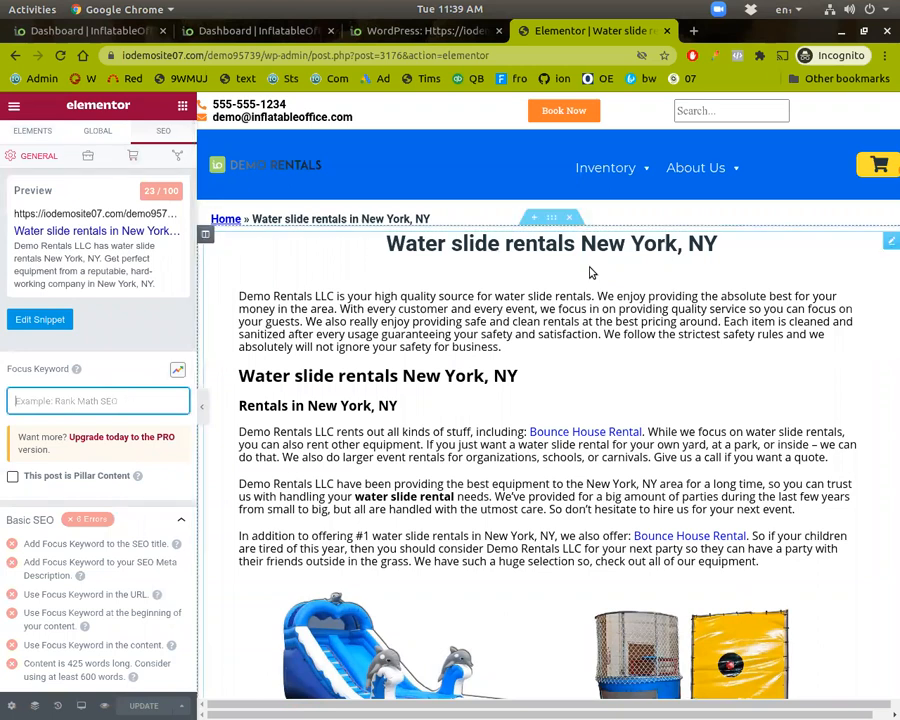
type("water s")
type("lide rentals")
key("Return")
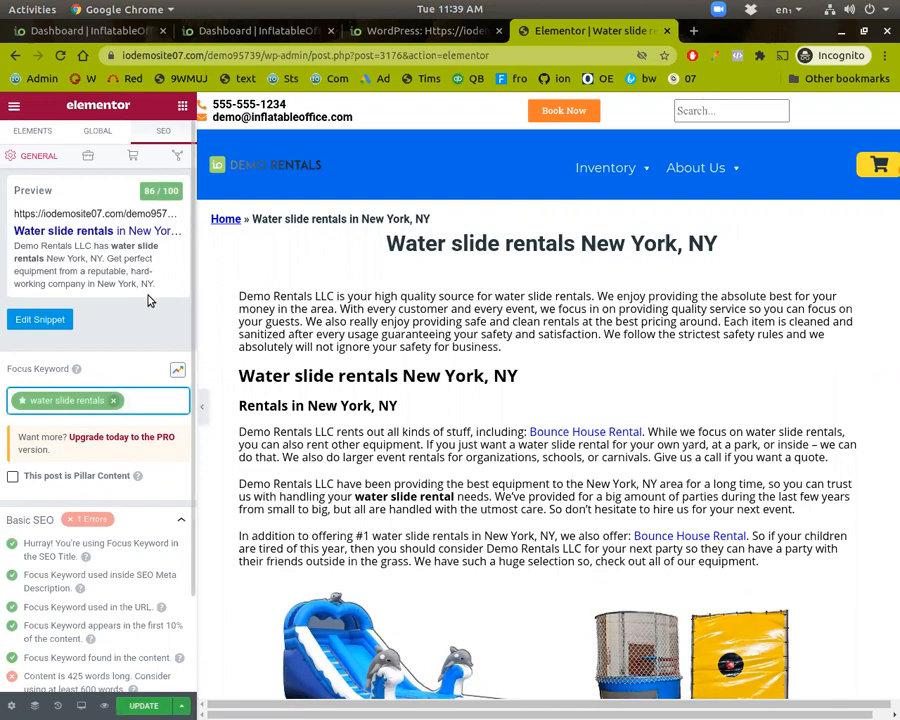
scroll(70, 150, "down", 2)
scroll(70, 210, "down", 2)
scroll(70, 300, "down", 1)
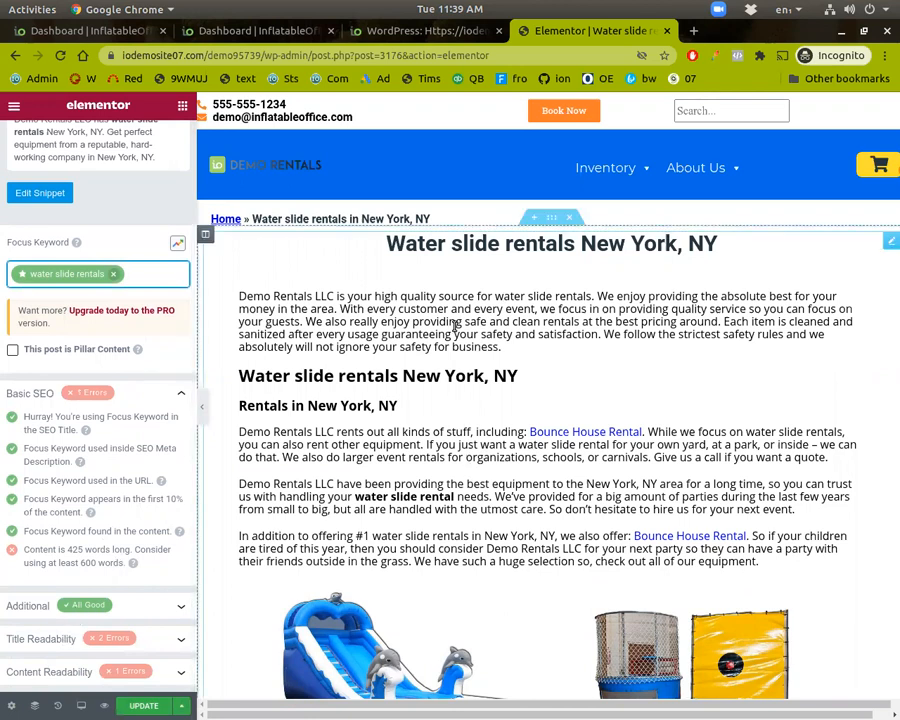
scroll(441, 300, "down", 5)
scroll(441, 300, "down", 3)
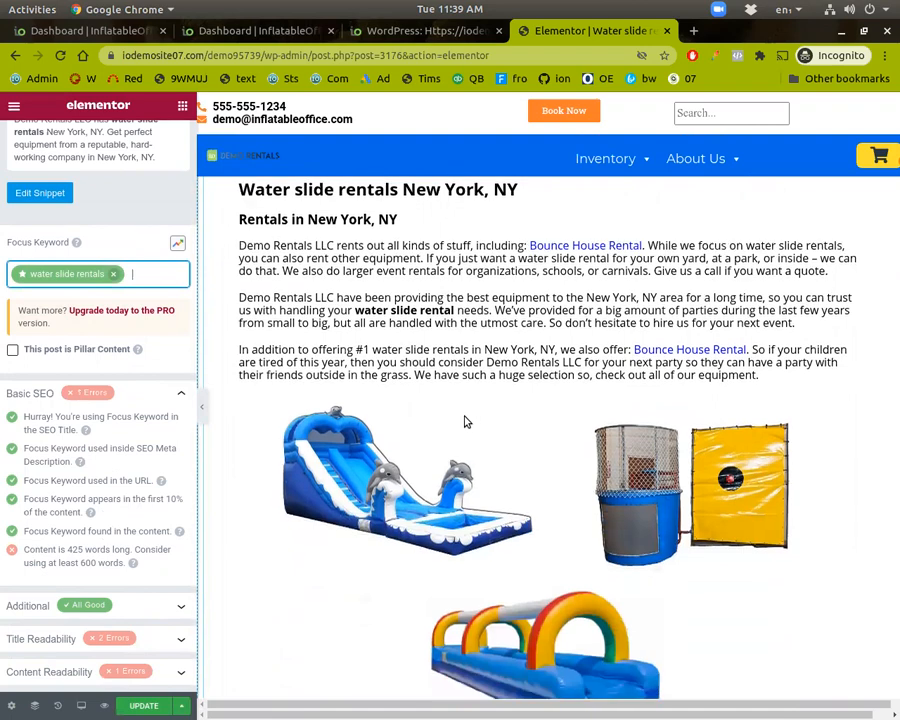
scroll(422, 374, "down", 4)
scroll(300, 500, "down", 3)
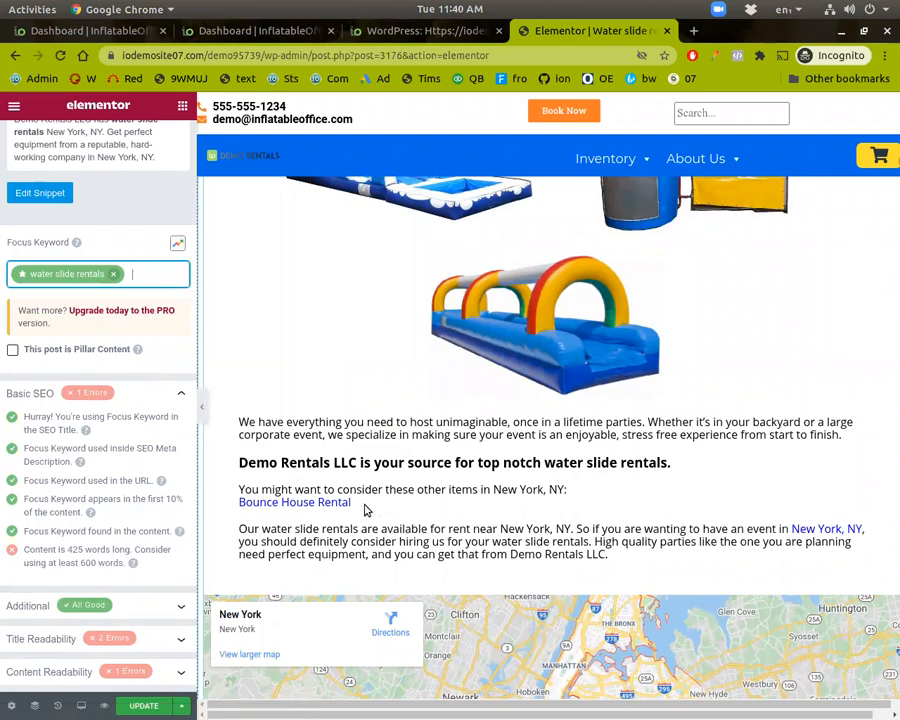
scroll(400, 500, "up", 3)
scroll(510, 530, "up", 2)
scroll(751, 544, "up", 2)
scroll(700, 500, "up", 3)
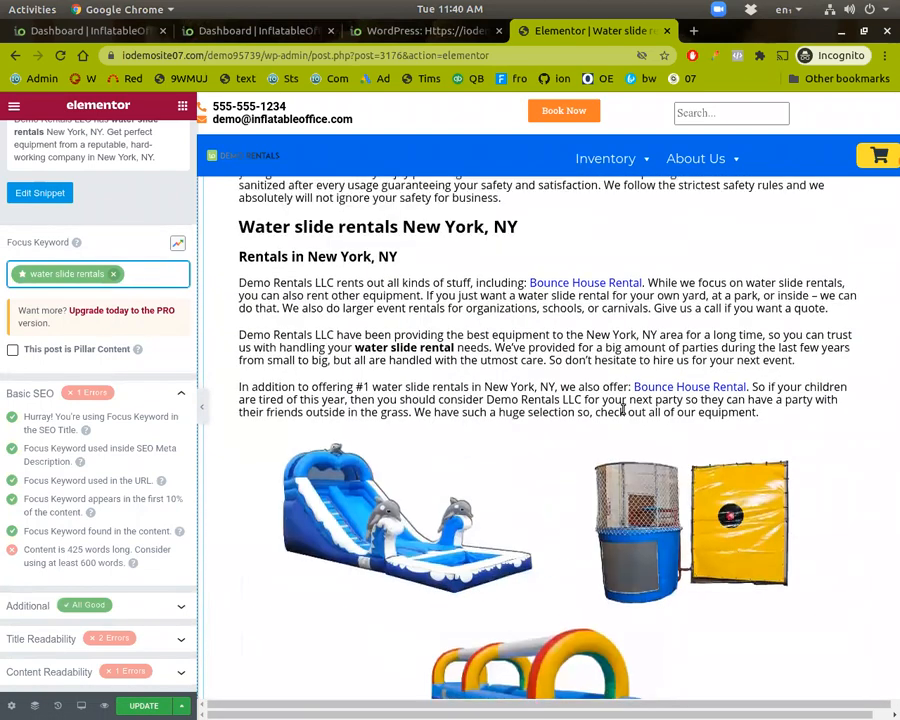
scroll(421, 298, "up", 2)
scroll(440, 320, "up", 3)
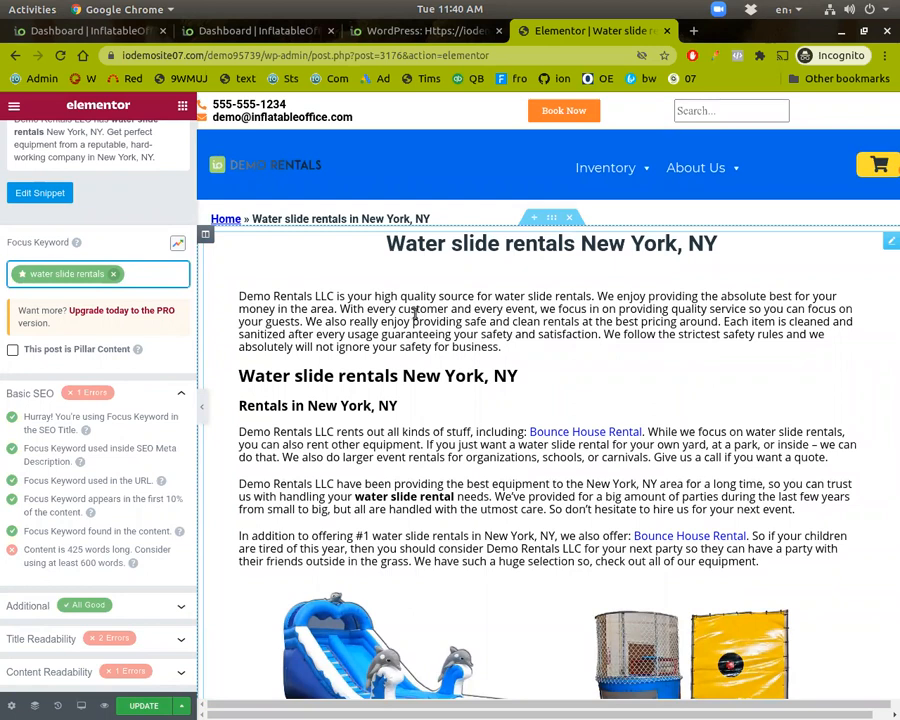
Select the first paragraph to bring up its Text Editor widget settings.
left_click(418, 309)
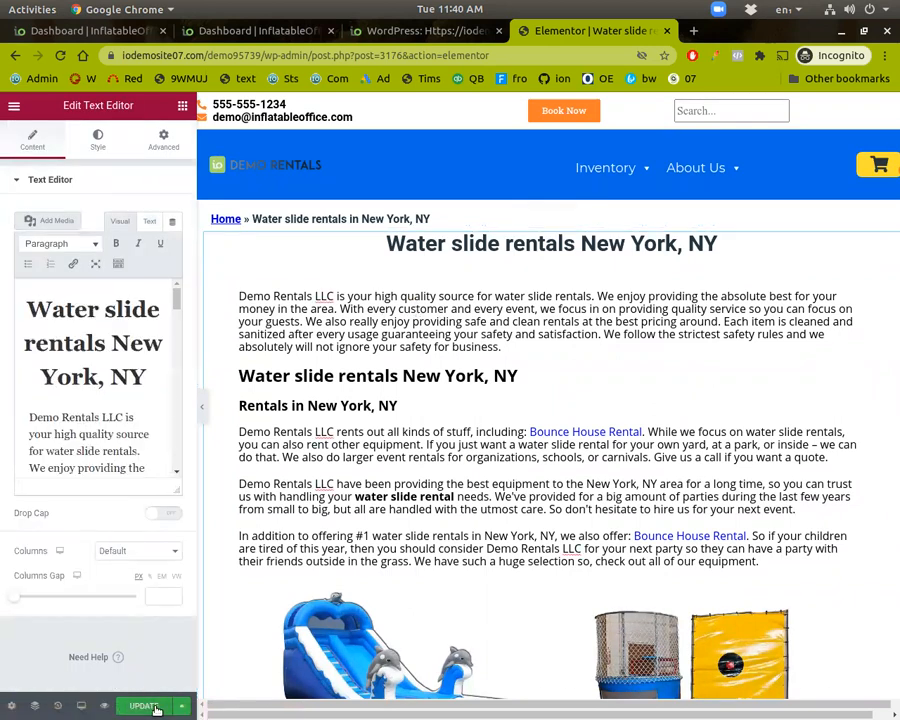
Switch to the rental.software tab showing the site's SEO keywords and New York cities.
left_click(428, 30)
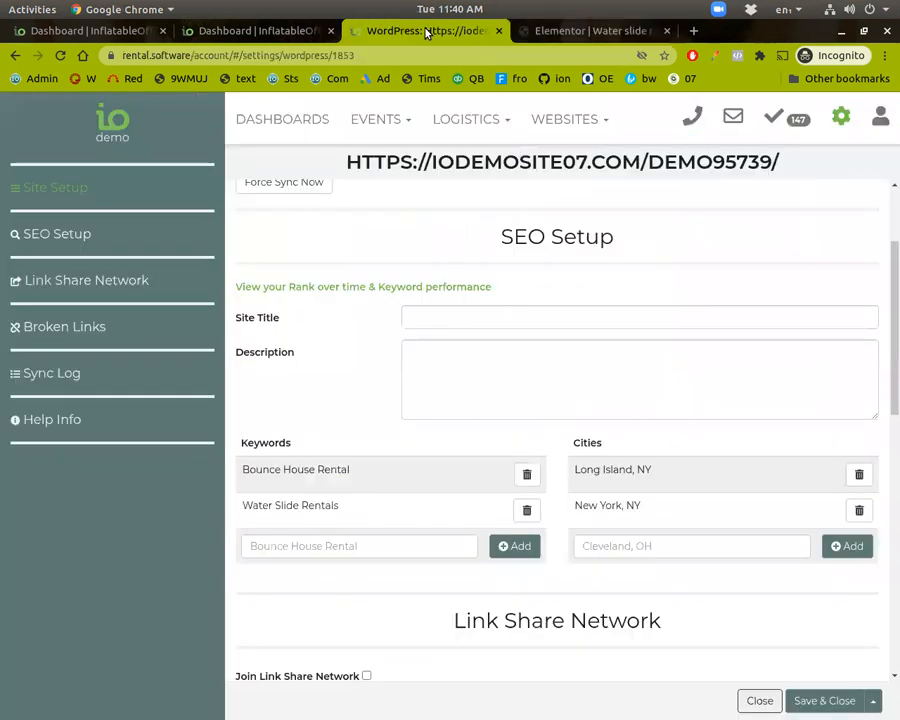
scroll(482, 630, "down", 2)
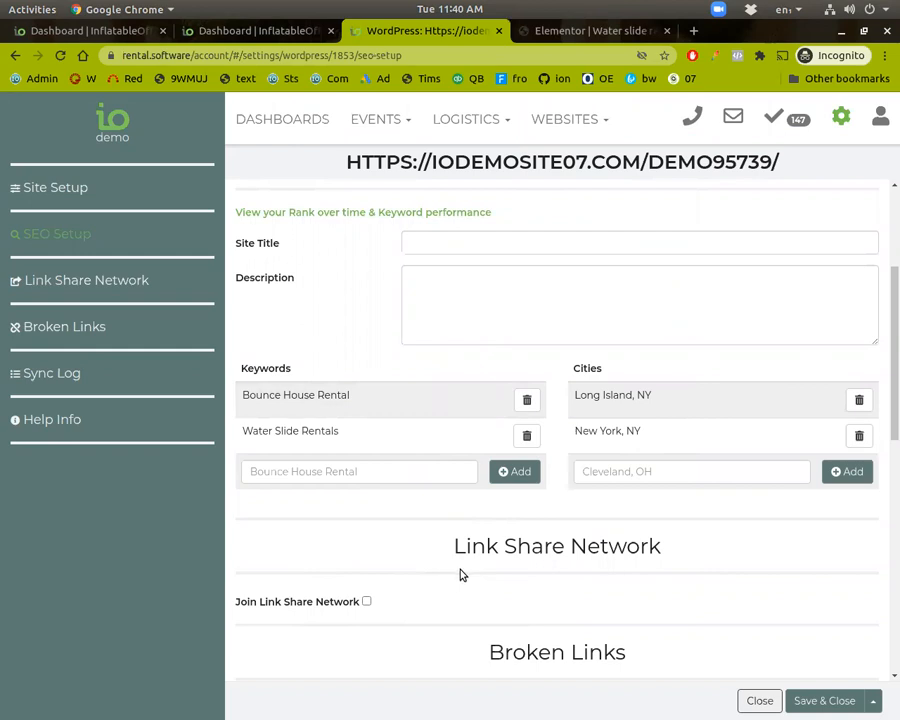
scroll(513, 579, "up", 1)
scroll(513, 579, "up", 1)
scroll(513, 579, "up", 1)
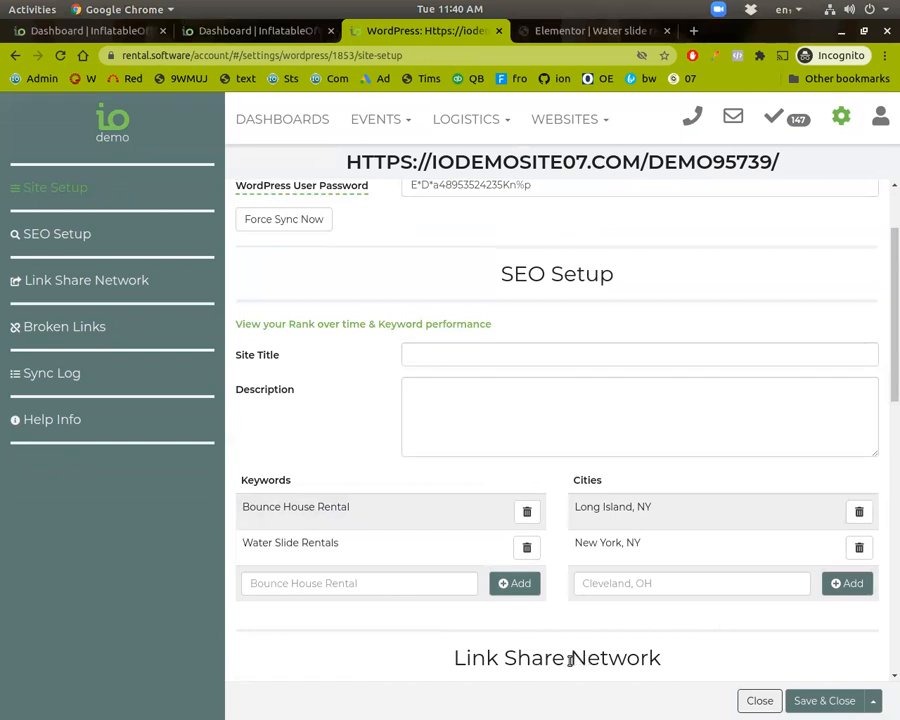
scroll(570, 657, "up", 2)
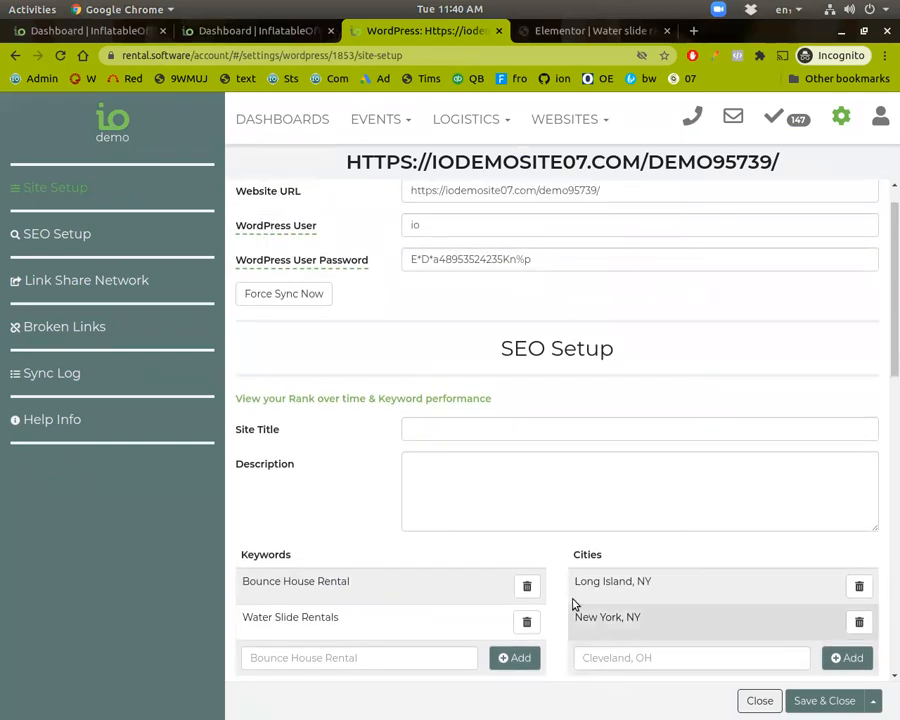
scroll(570, 592, "up", 1)
scroll(462, 589, "down", 1)
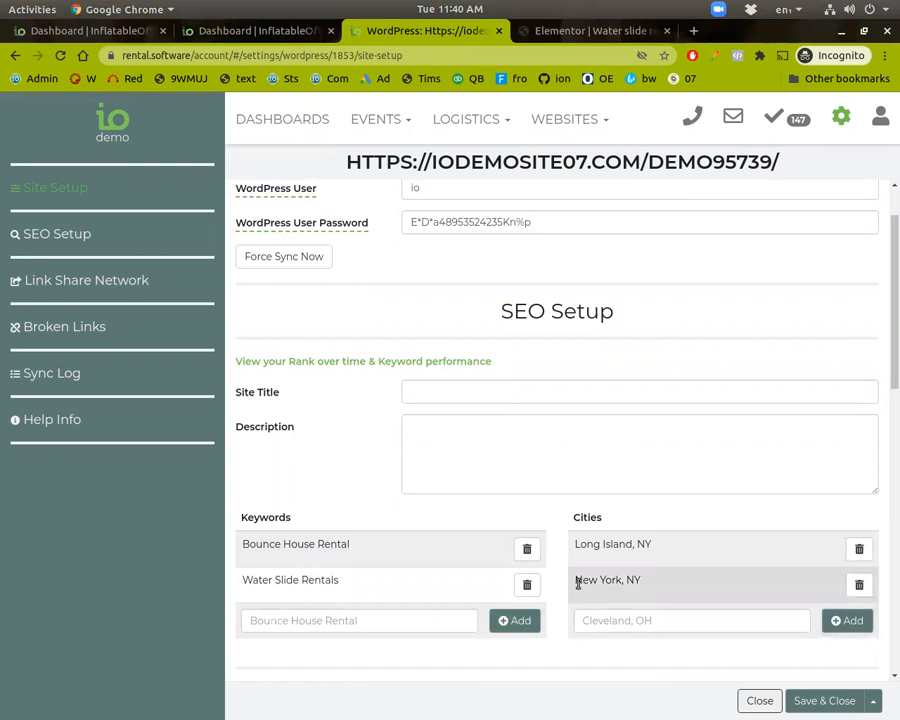
scroll(470, 490, "up", 2)
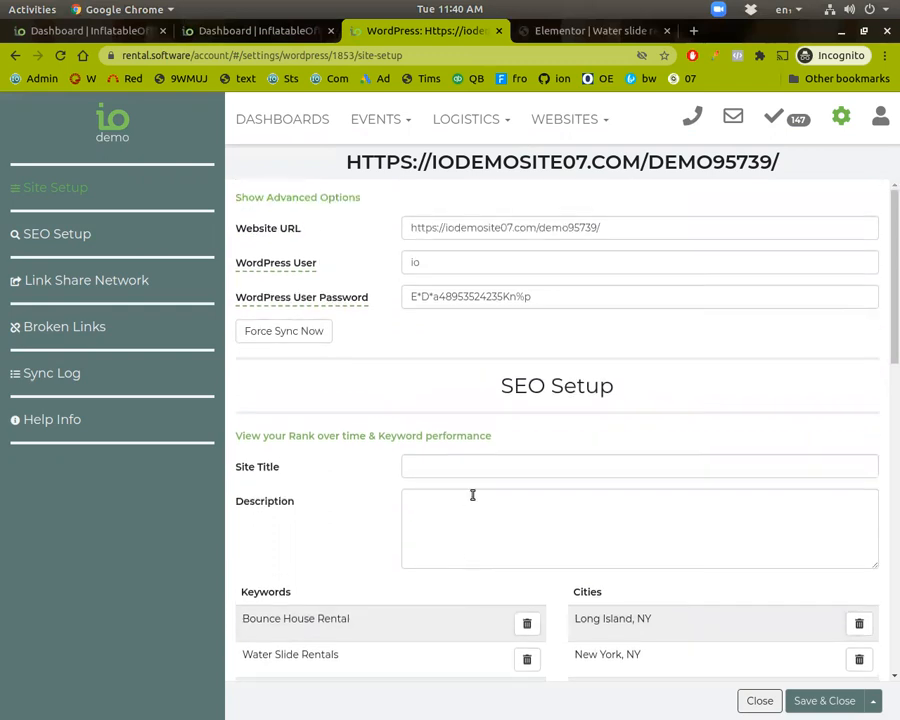